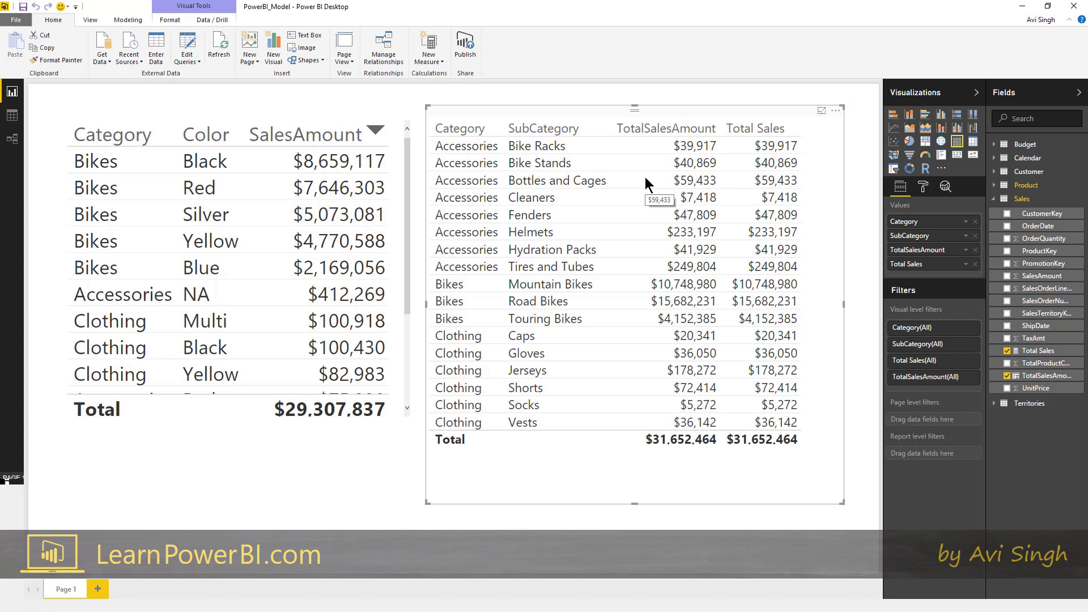
# Delete the Category/SubCategory table, leaving only the Category/Color SalesAmount table.
pyautogui.press('Delete')
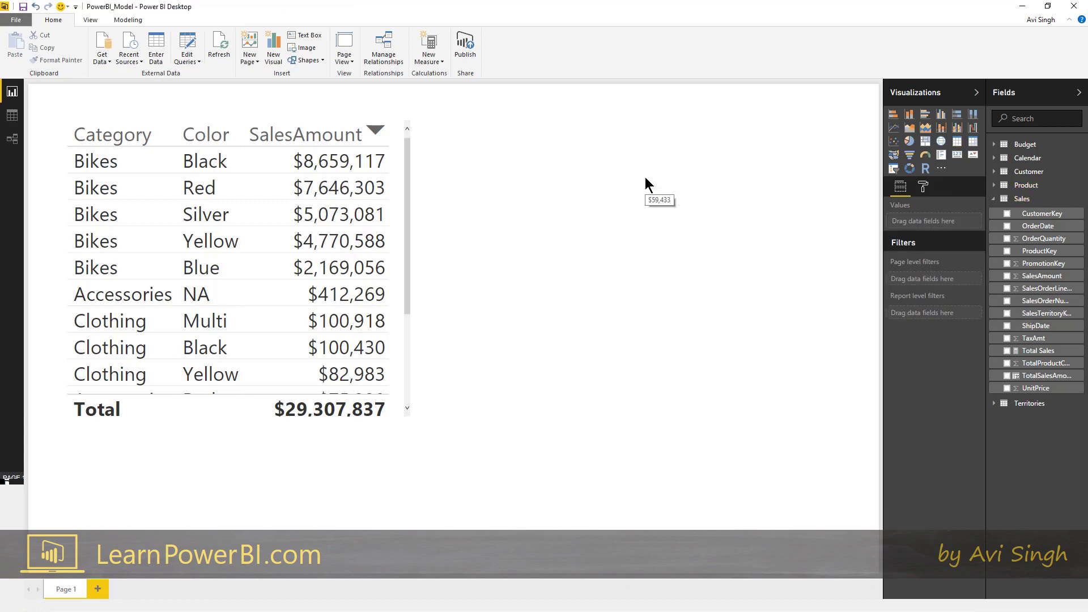
pyautogui.click(312, 111)
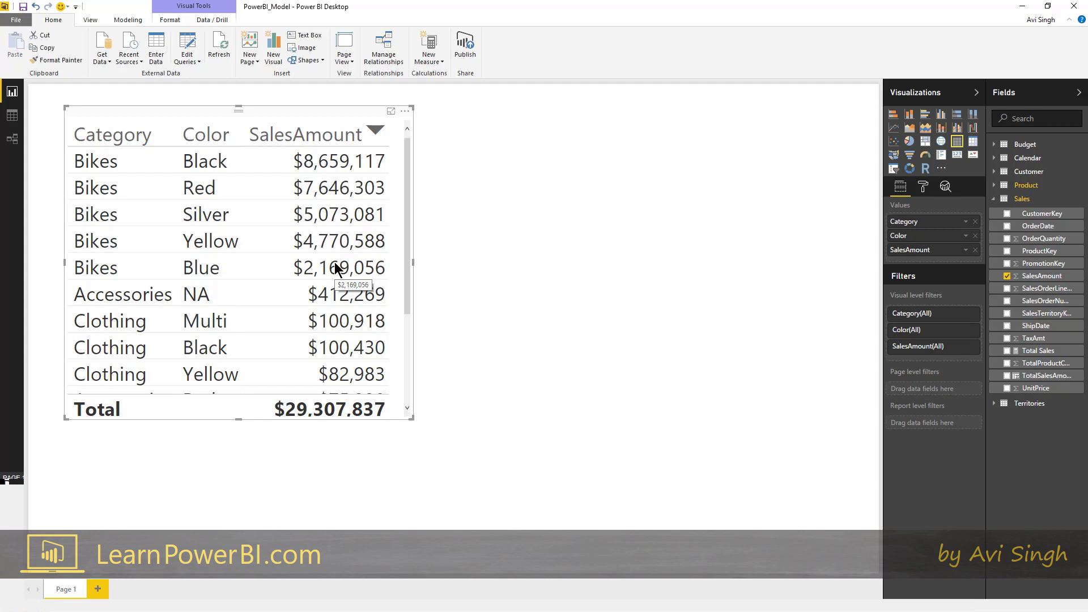
pyautogui.click(324, 114)
pyautogui.click(610, 237)
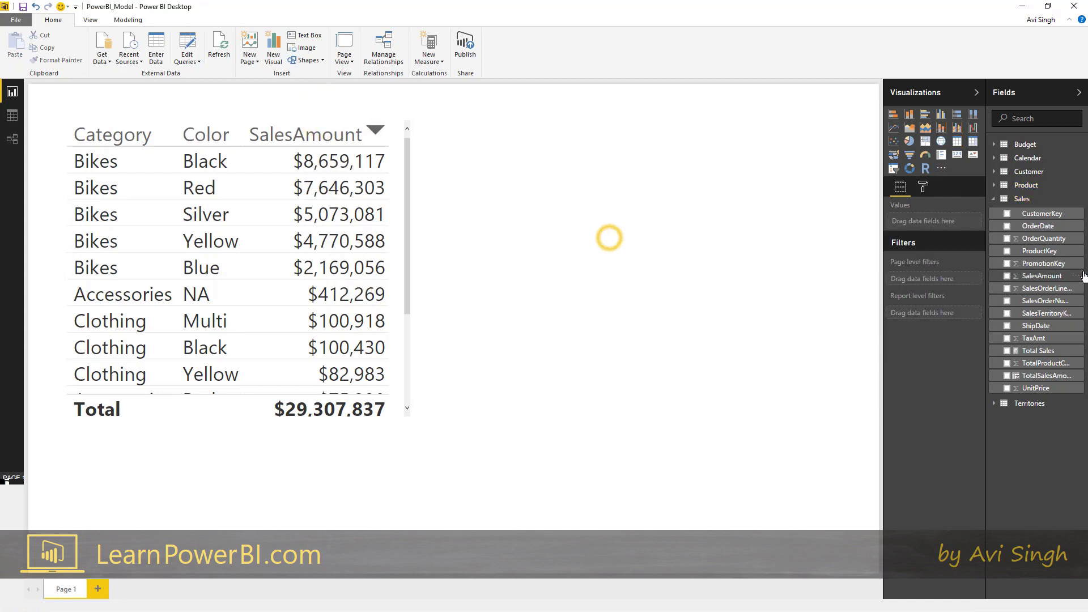
# Inspect the Budget table and then the Sales table's 58,109 rows in Data view.
pyautogui.moveTo(1059, 277); pyautogui.dragTo(910, 281)
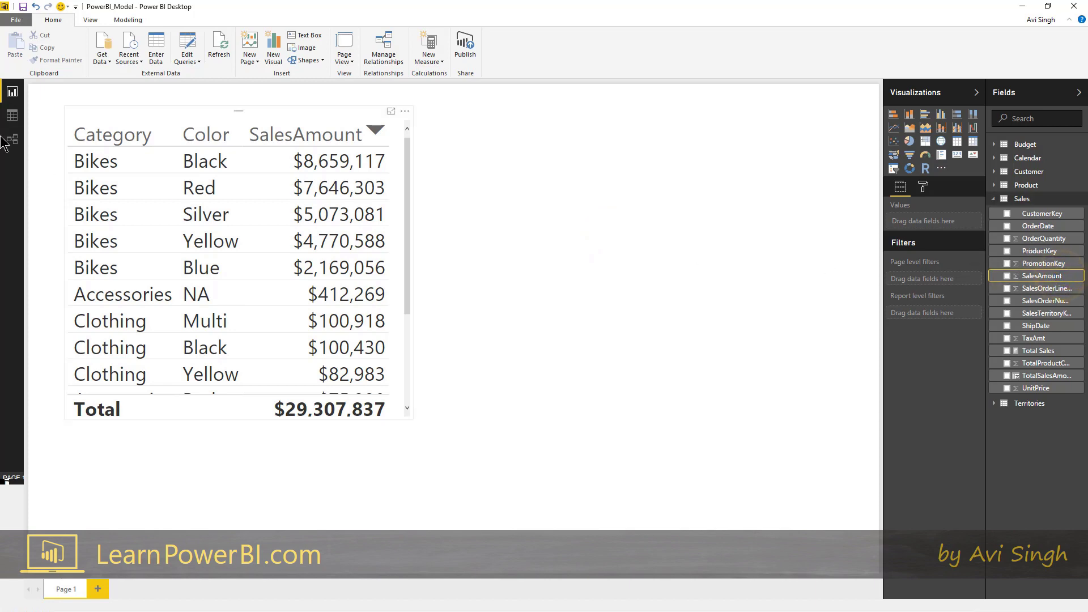
pyautogui.click(12, 115)
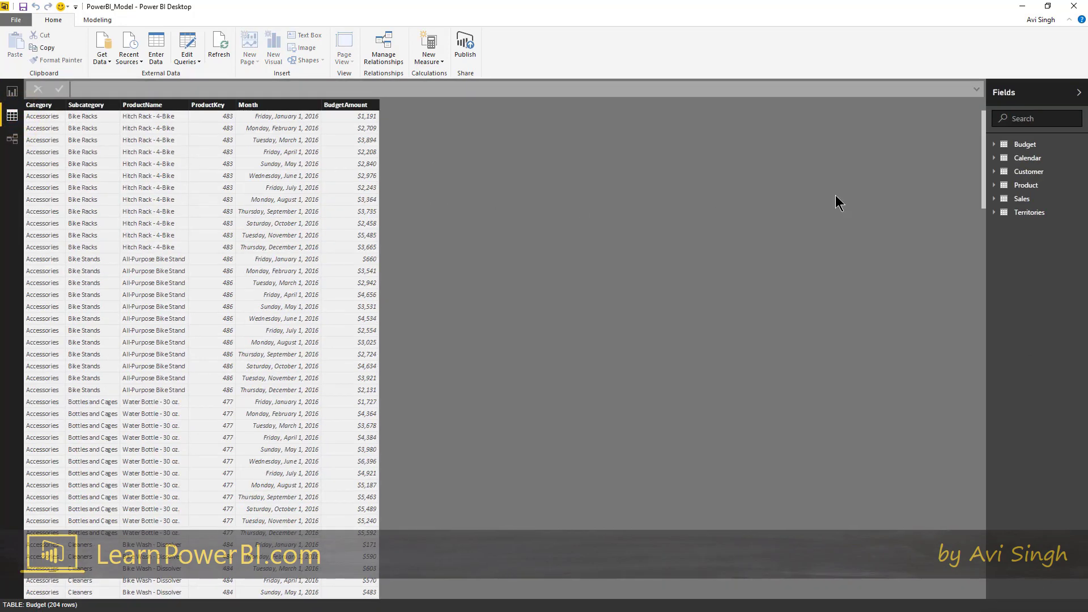
pyautogui.click(1022, 199)
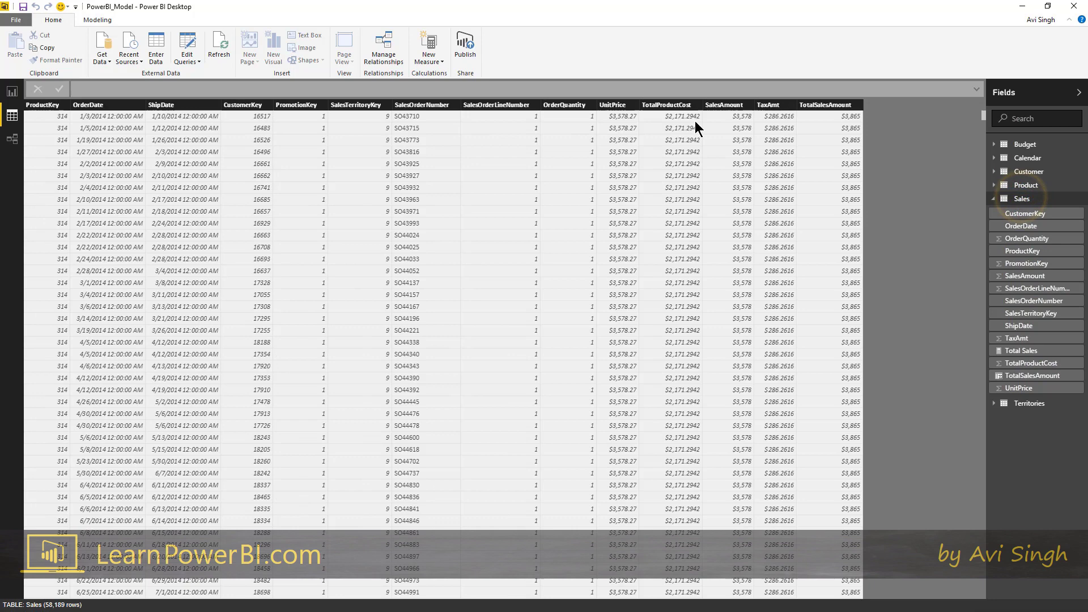
# Copy the Category/Color table to its right, leaving only Category and Color in the copy.
pyautogui.click(12, 91)
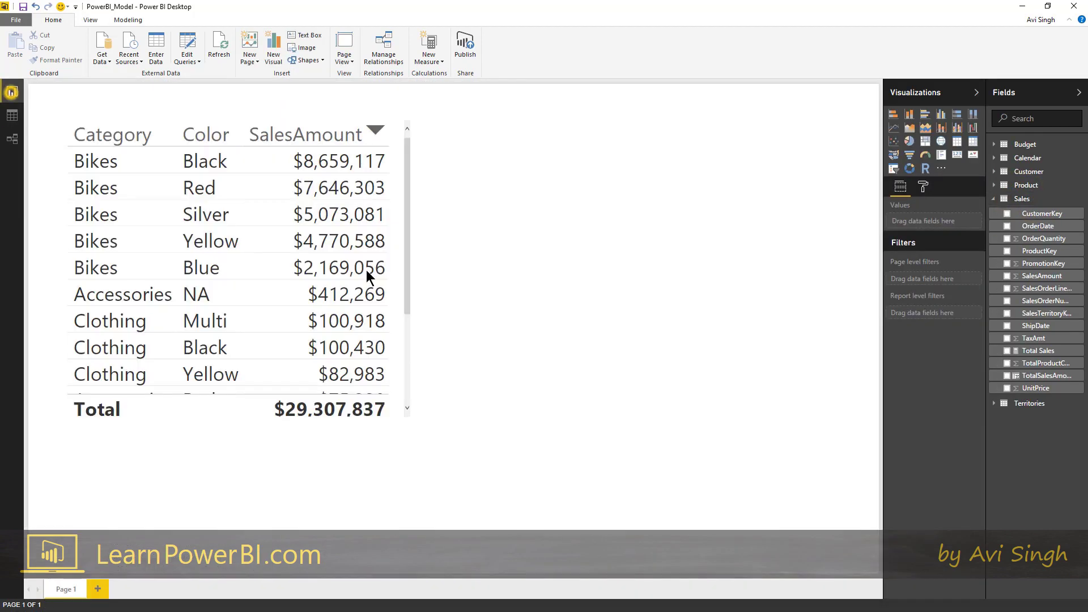
pyautogui.click(498, 229)
pyautogui.click(287, 116)
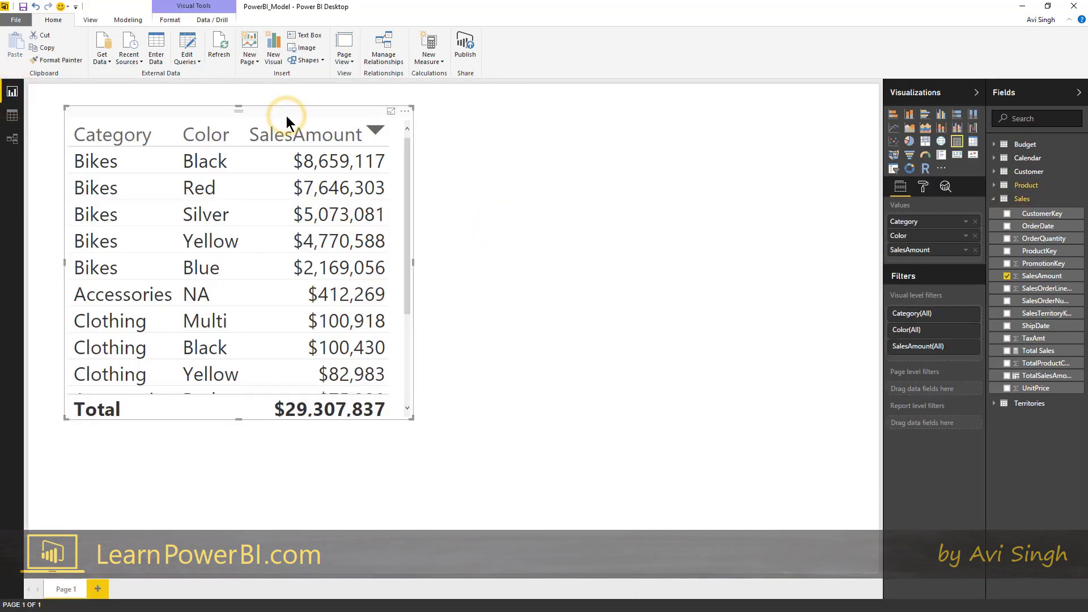
pyautogui.hotkey('ctrl', 'c')
pyautogui.hotkey('ctrl', 'v')
pyautogui.moveTo(293, 120); pyautogui.dragTo(652, 131)
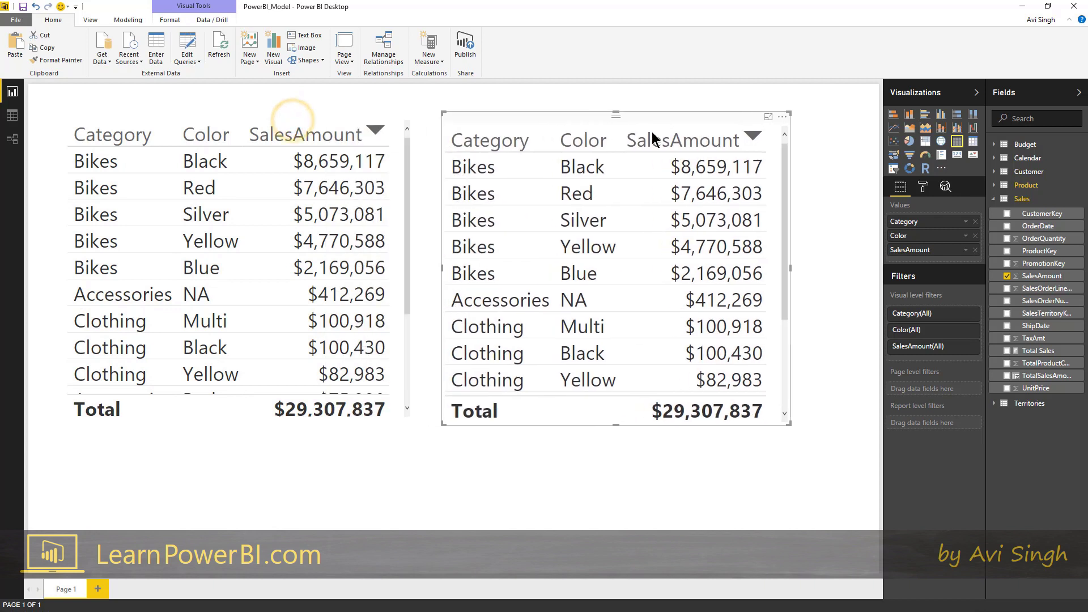
pyautogui.click(974, 250)
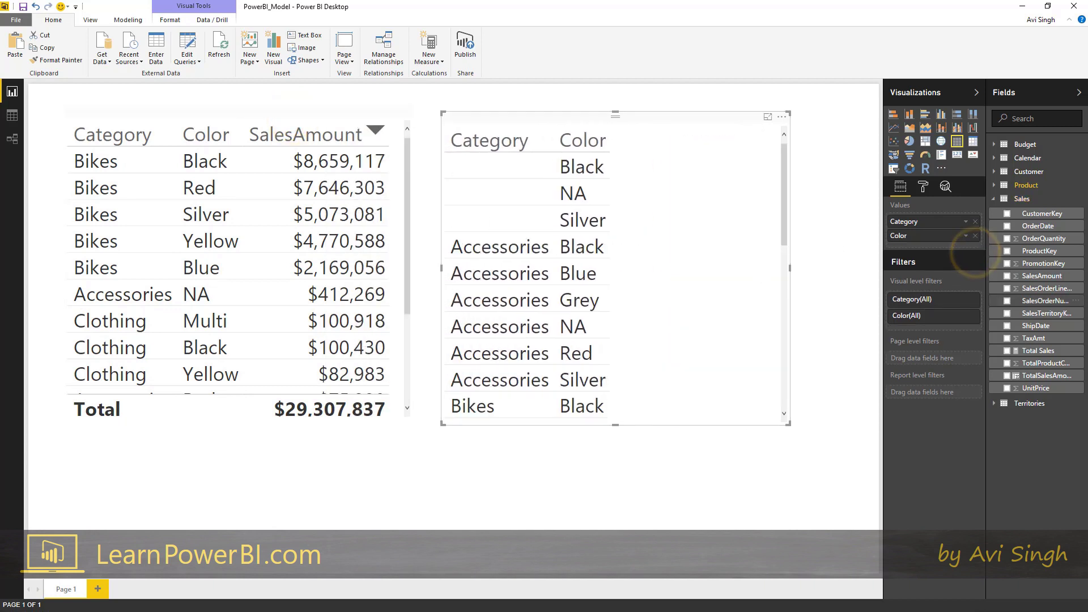
pyautogui.click(1034, 219)
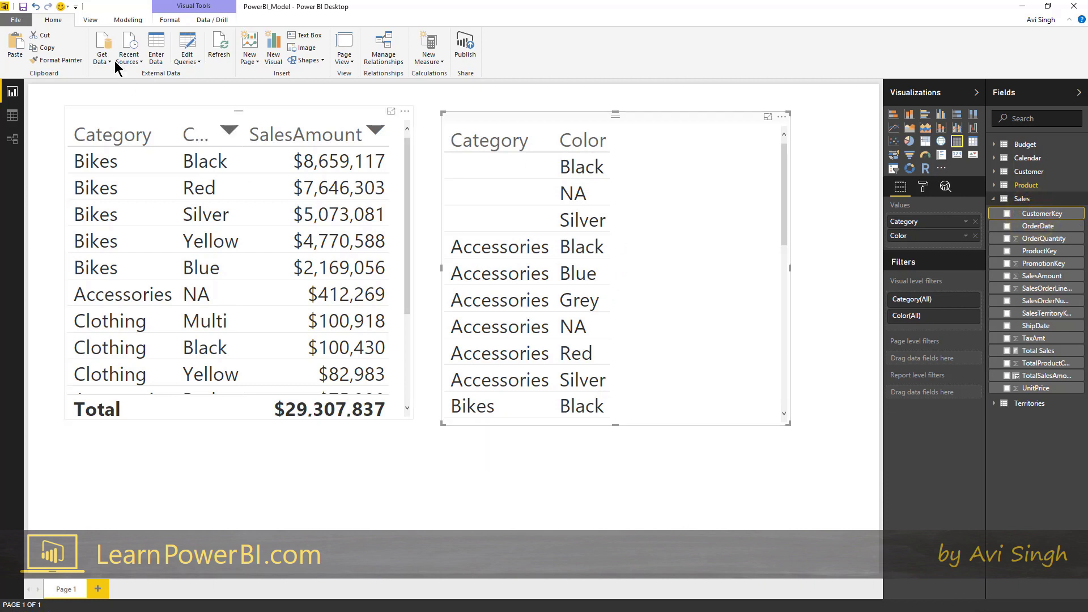
# Add a new measure to the Sales table: Sales = SUM(Sales[SalesAmount]).
pyautogui.click(127, 21)
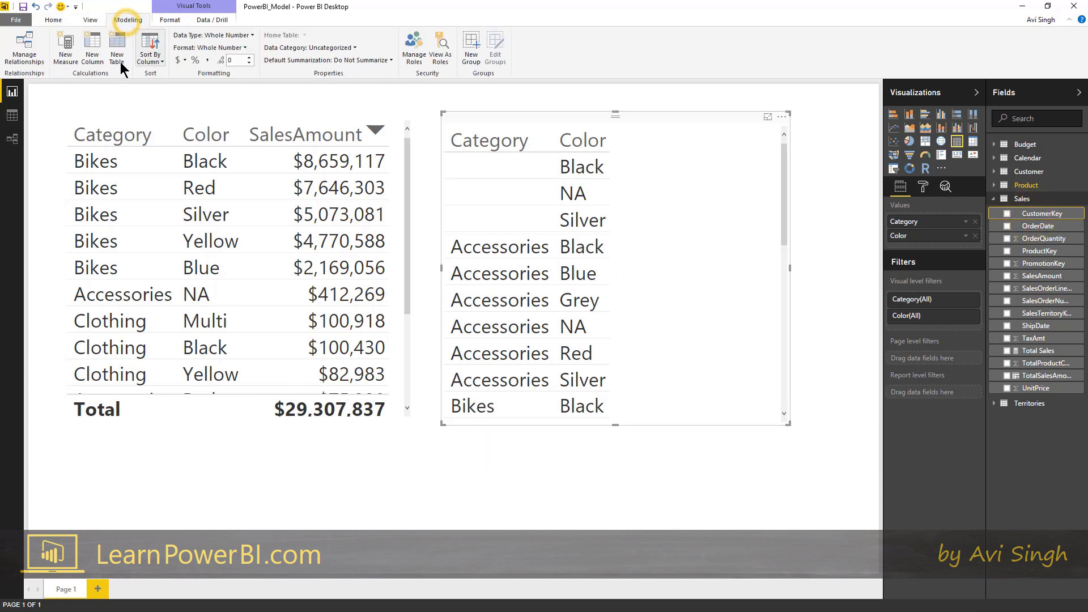
pyautogui.click(70, 55)
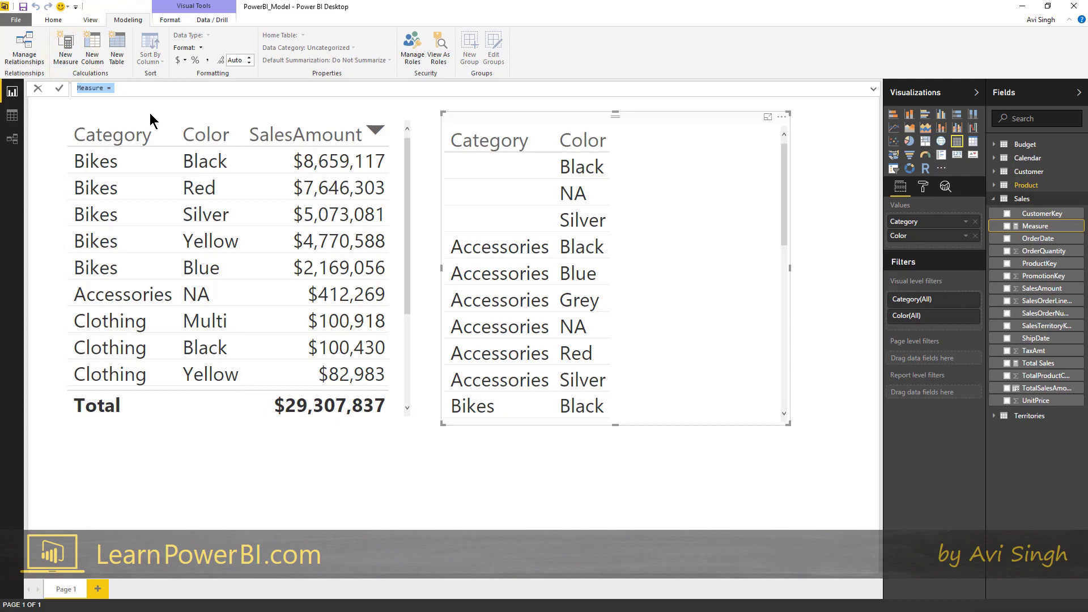
pyautogui.write('Sakes')
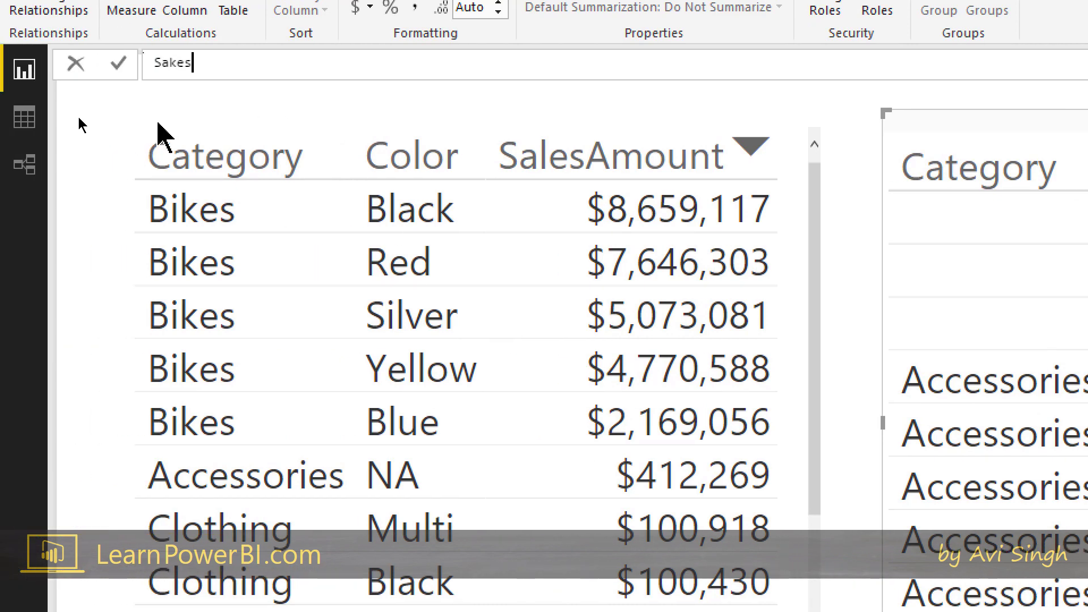
pyautogui.press('BackSpace')
pyautogui.press('BackSpace')
pyautogui.press('BackSpace')
pyautogui.write('les = SU')
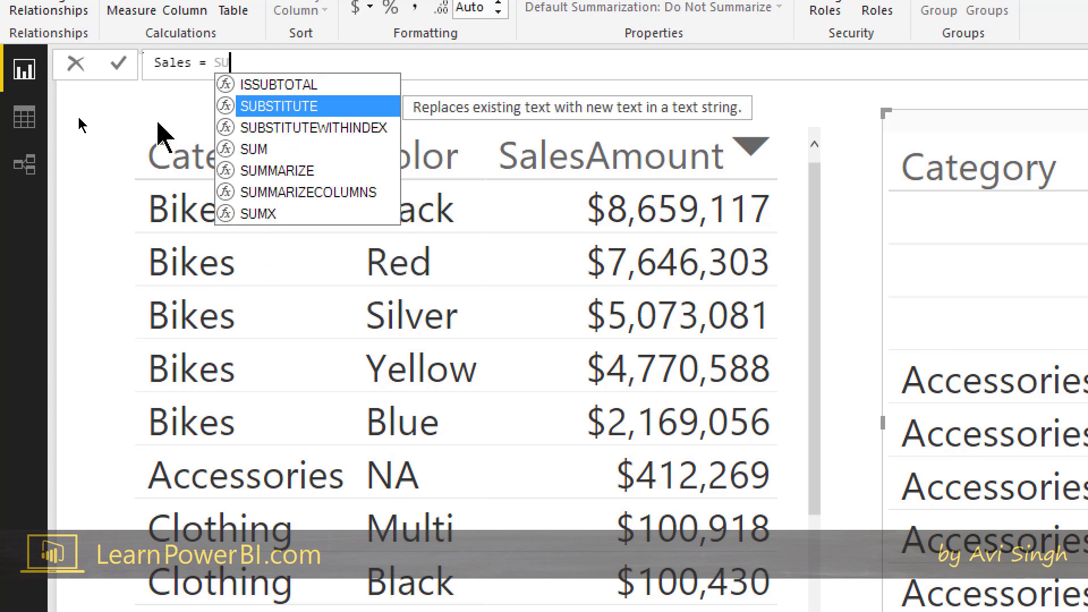
pyautogui.write('M(Sales')
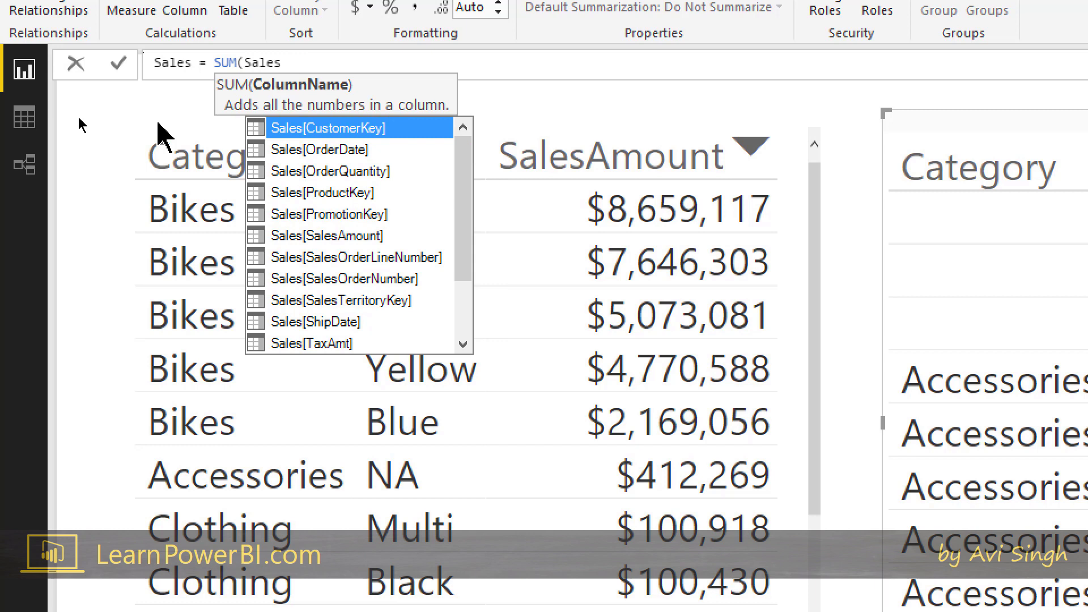
pyautogui.write('[SalesAm')
pyautogui.press('Tab')
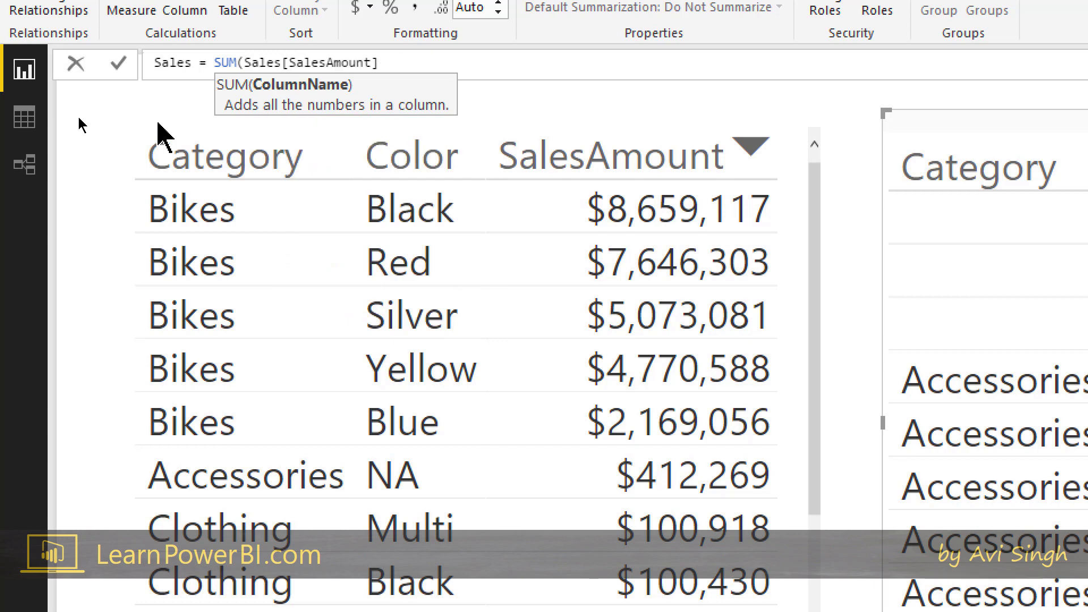
pyautogui.write(')')
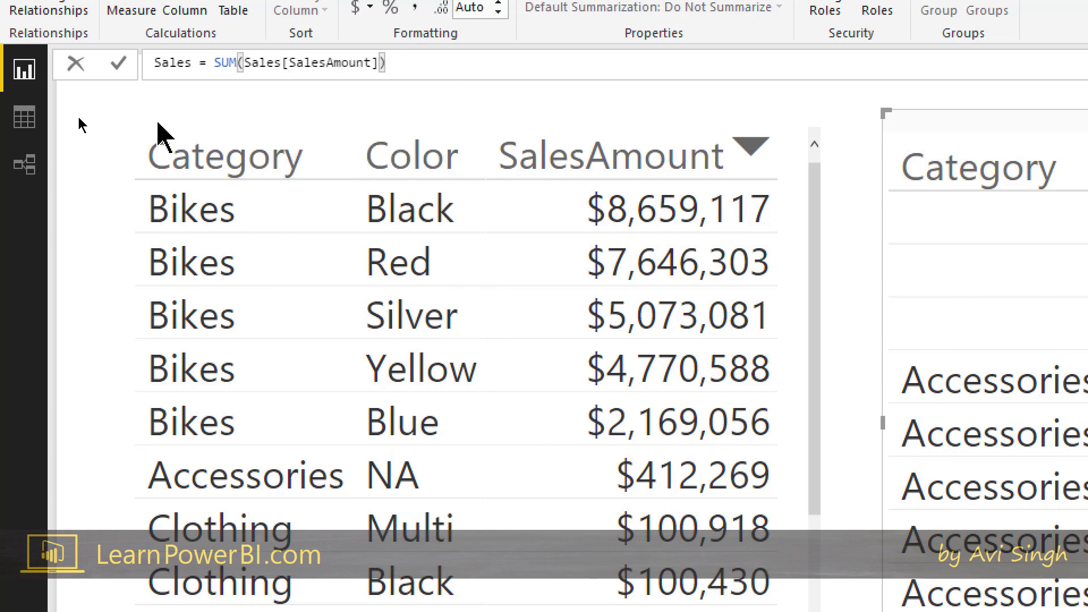
pyautogui.press('Return')
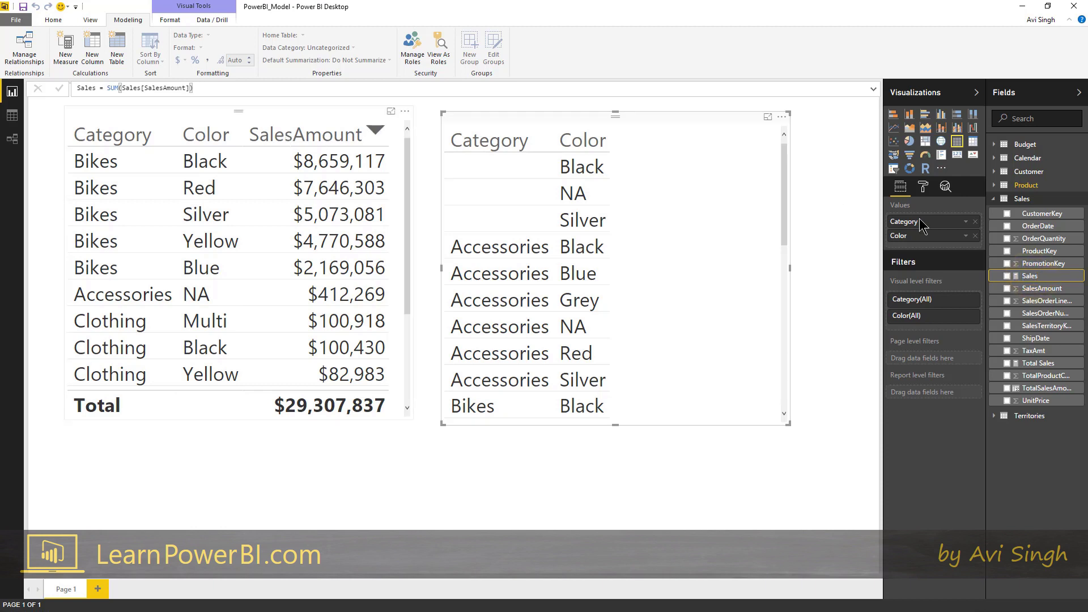
# Give the Sales measure 0 decimal places, add it to the copied table, and sort by Sales descending.
pyautogui.click(1031, 275)
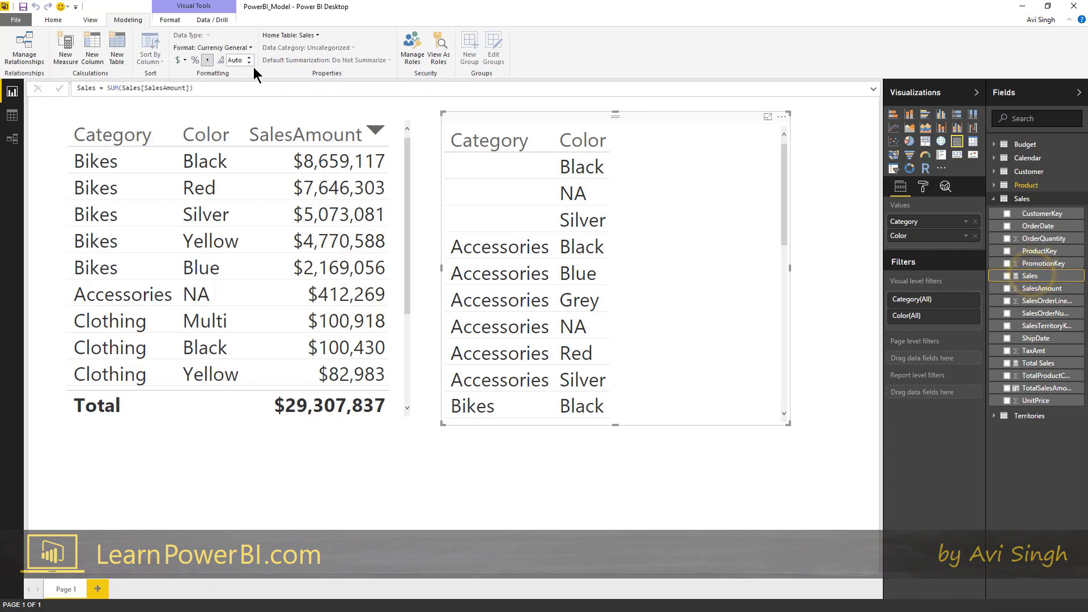
pyautogui.click(237, 60)
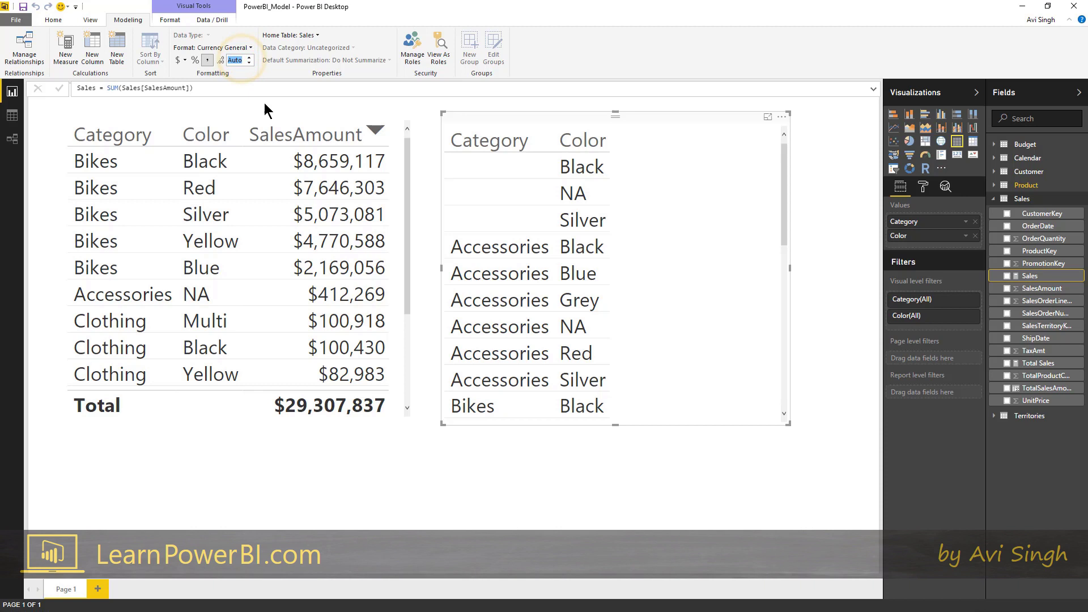
pyautogui.write('0')
pyautogui.press('Return')
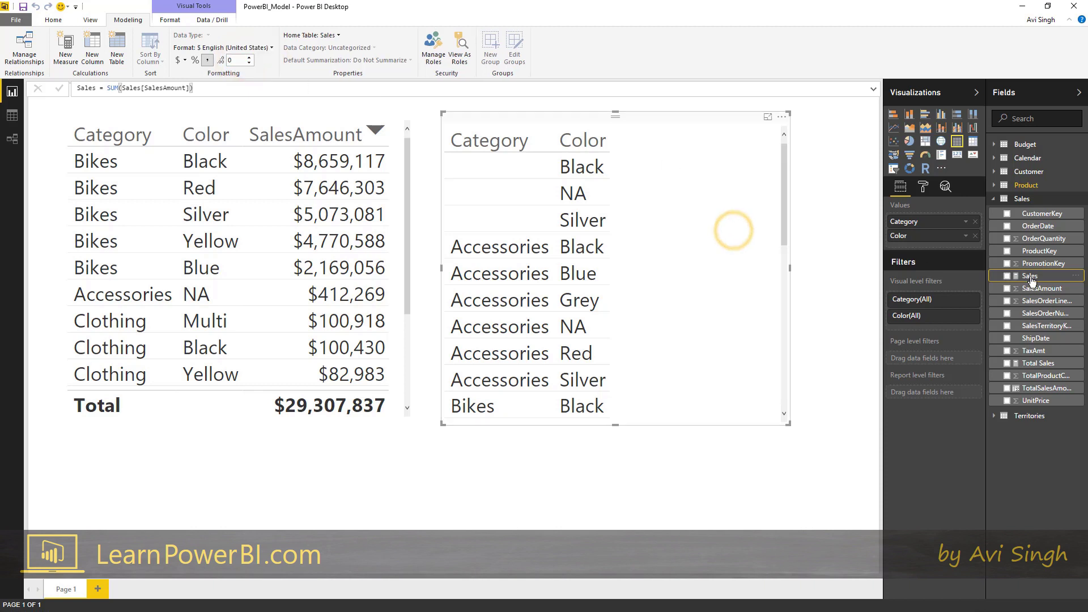
pyautogui.moveTo(1030, 276); pyautogui.dragTo(692, 260)
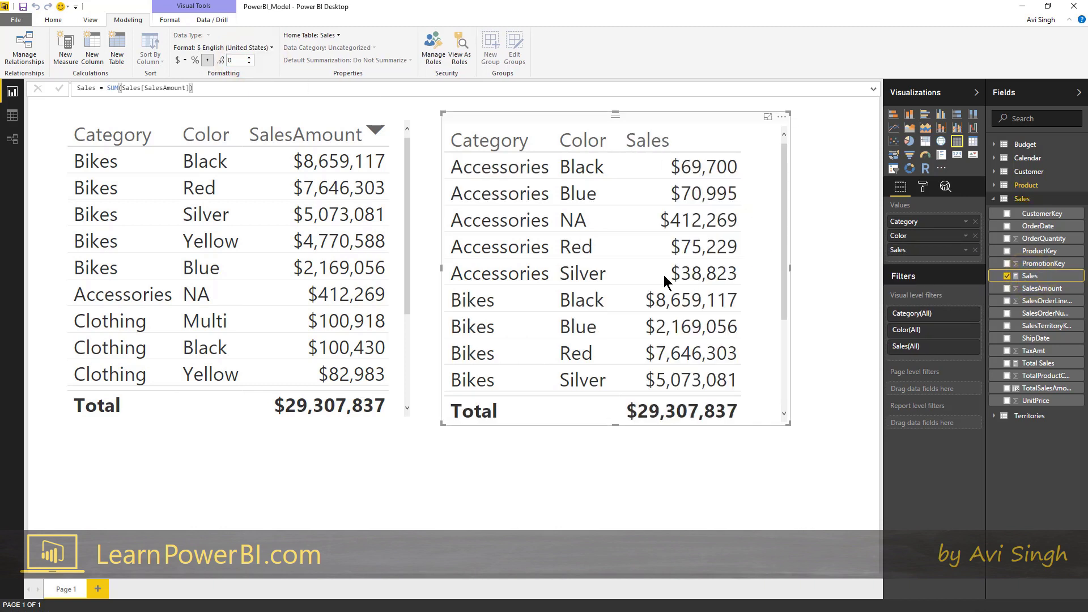
pyautogui.click(675, 139)
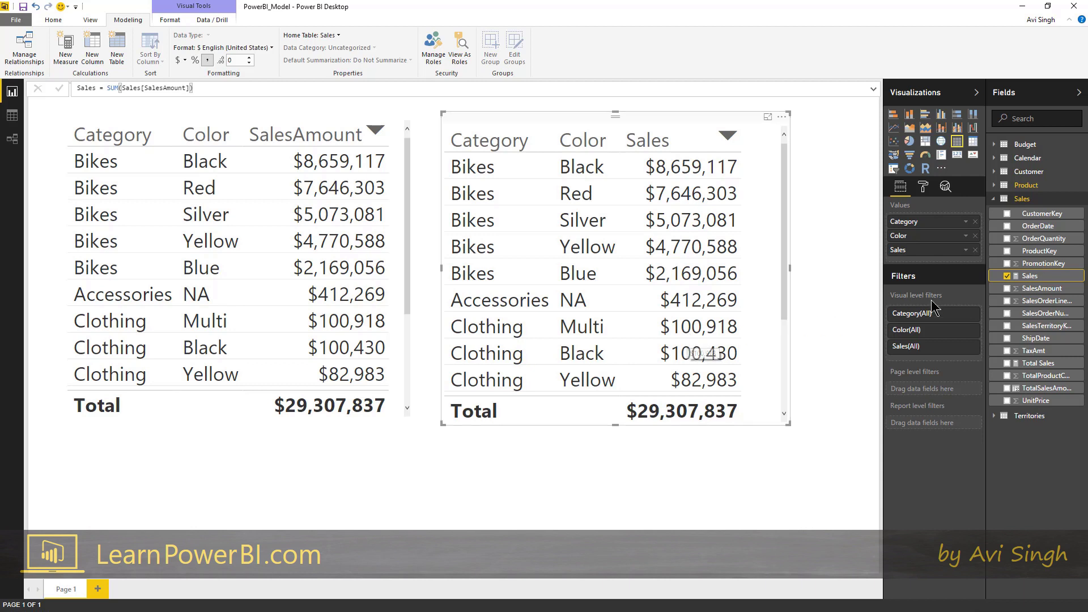
pyautogui.click(1044, 264)
pyautogui.click(1046, 275)
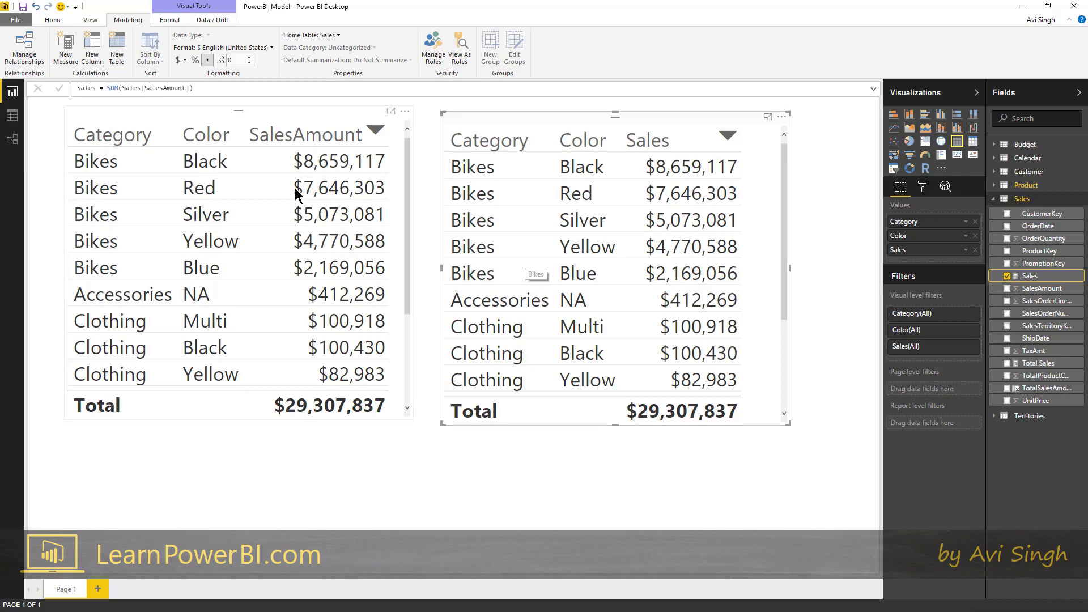
pyautogui.click(325, 117)
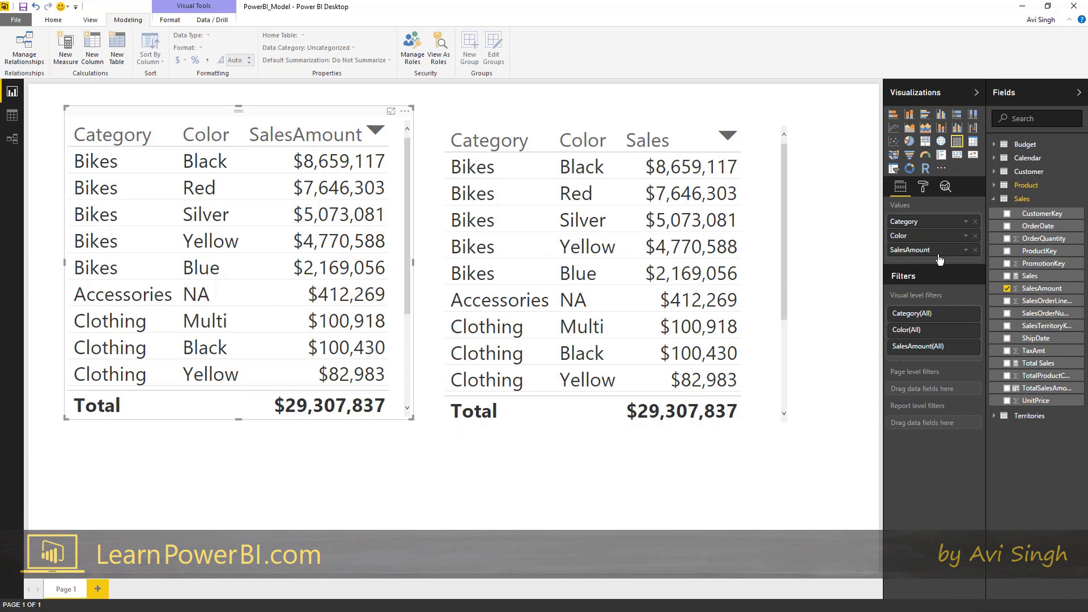
pyautogui.click(967, 253)
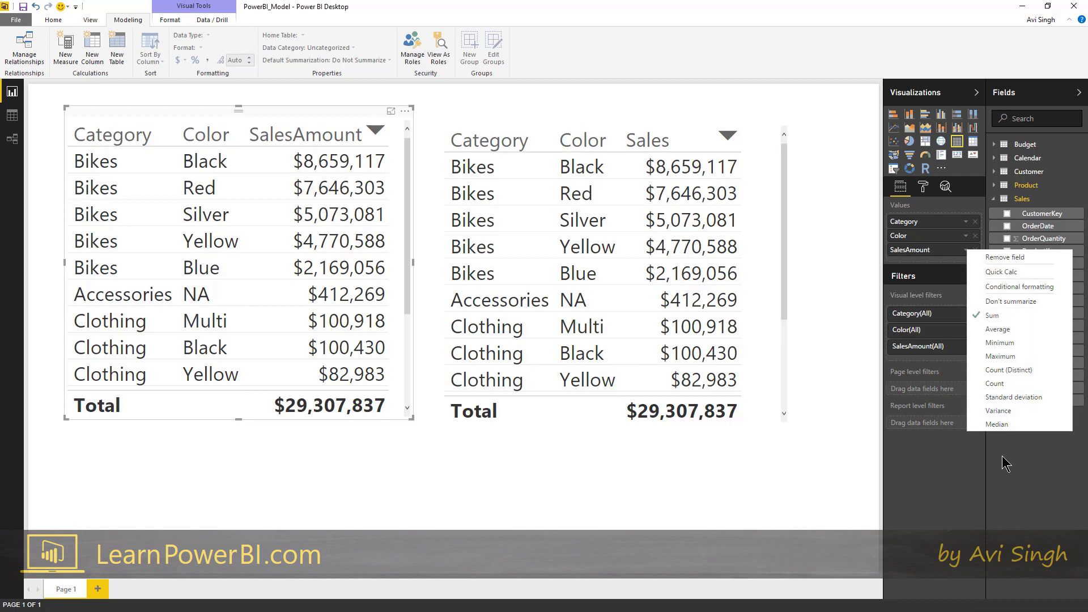
# Select the right table and show the Sales measure's SUM(Sales[SalesAmount]) formula in the formula bar.
pyautogui.click(750, 473)
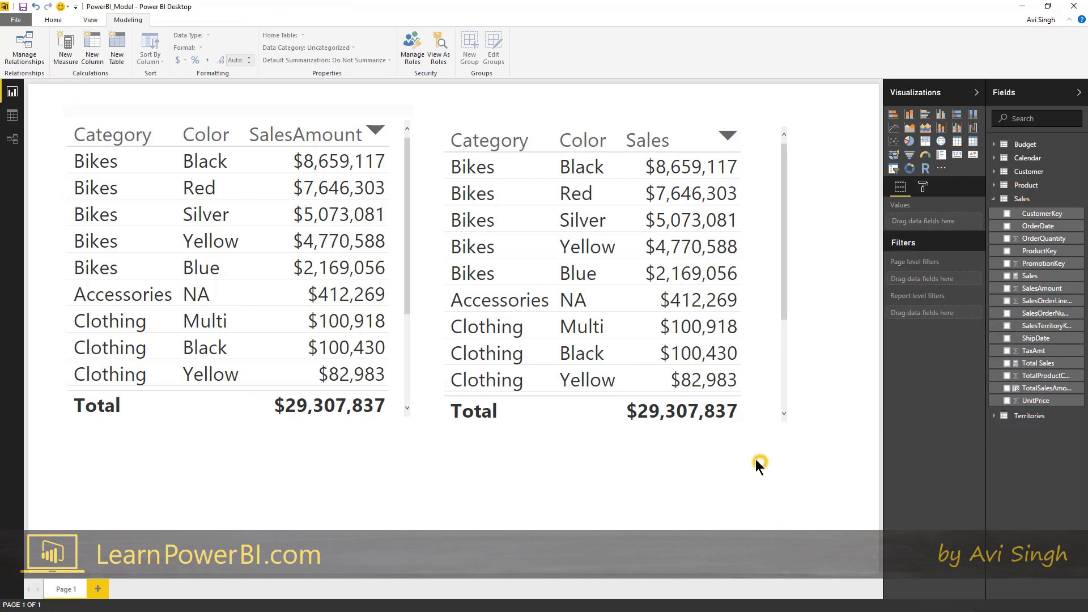
pyautogui.click(751, 372)
pyautogui.click(1030, 276)
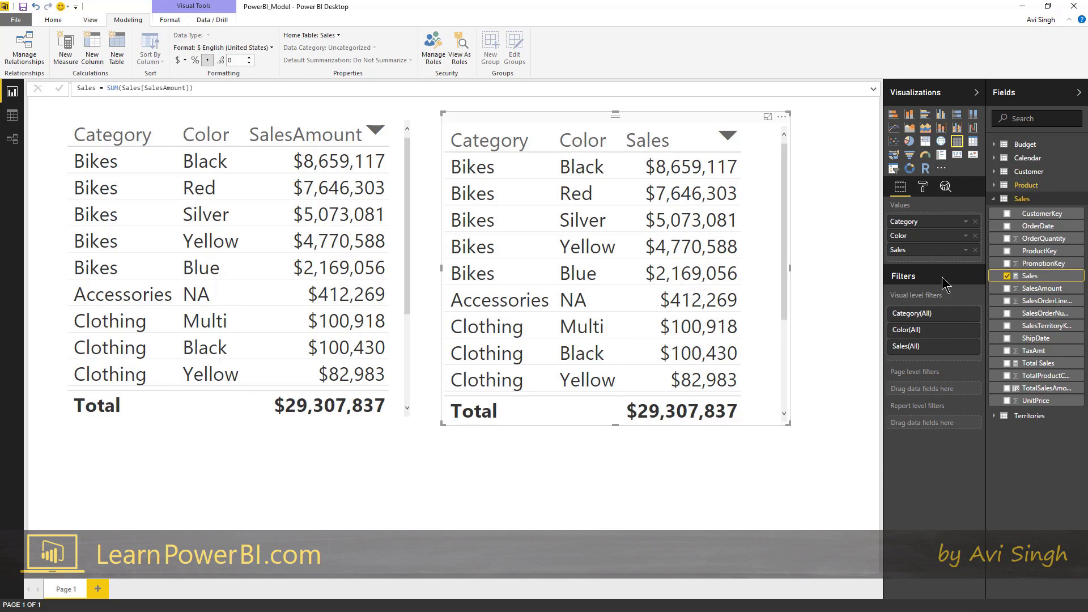
pyautogui.click(1035, 274)
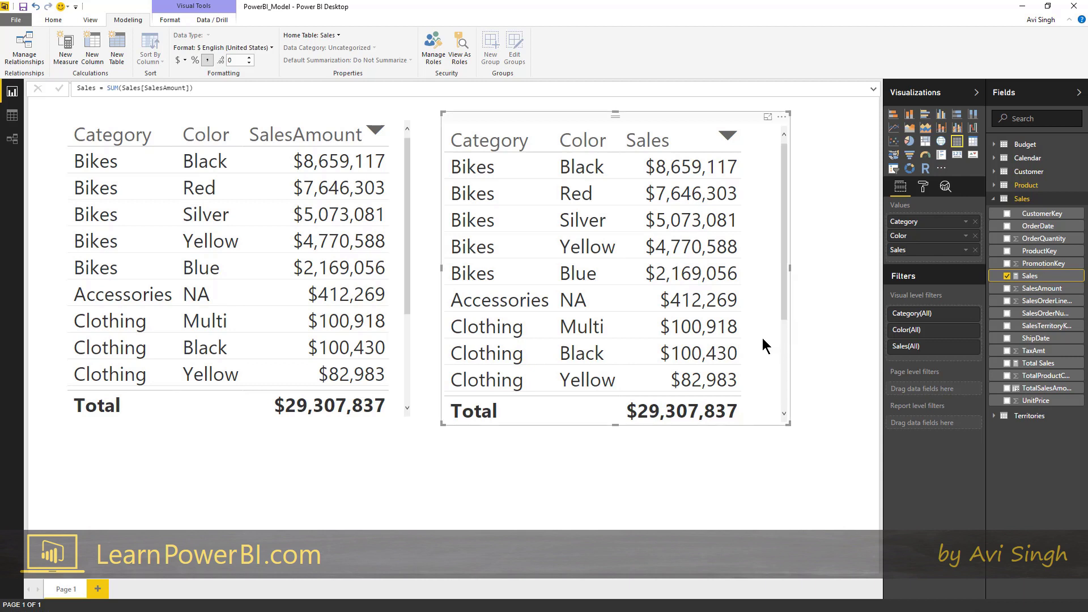
pyautogui.click(1030, 277)
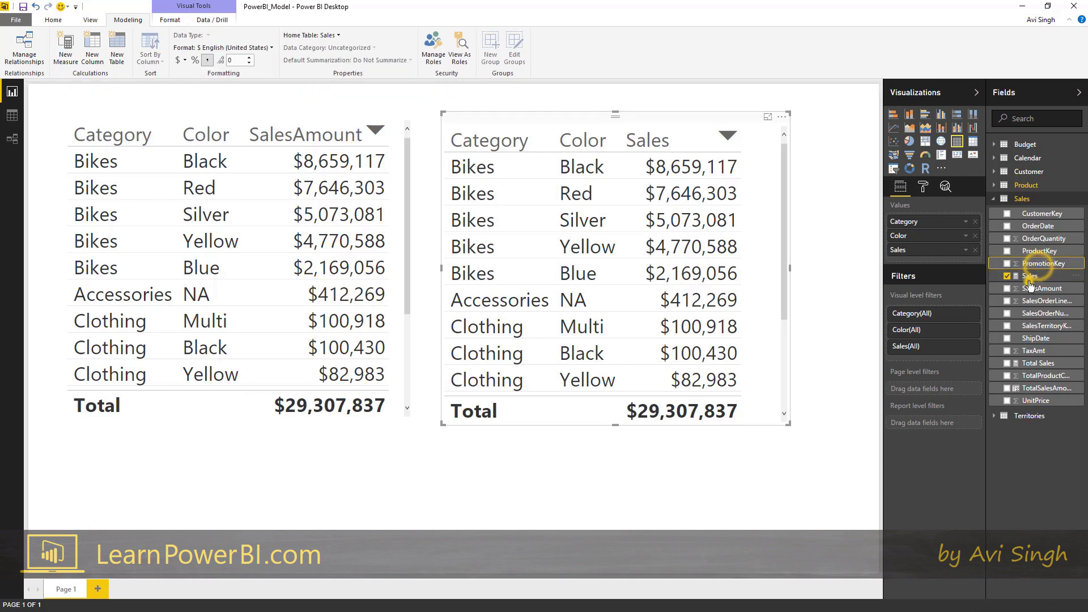